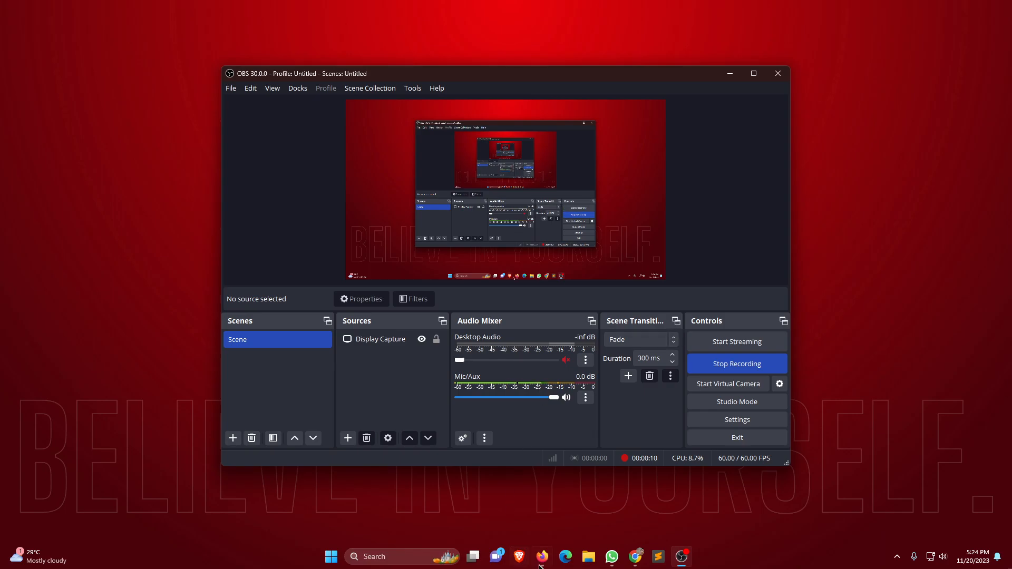
Step: Switch to the browser's WordPress dashboard and open the page for adding new plugins
left_click(153, 10)
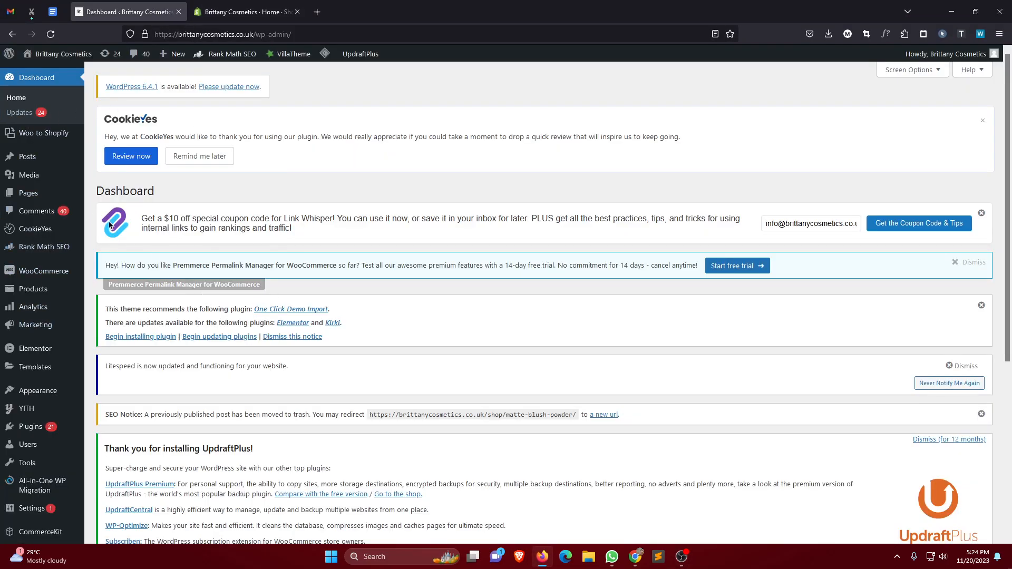
scroll(24, 320, "down", 4)
scroll(24, 320, "up", 2)
mouse_move(42, 324)
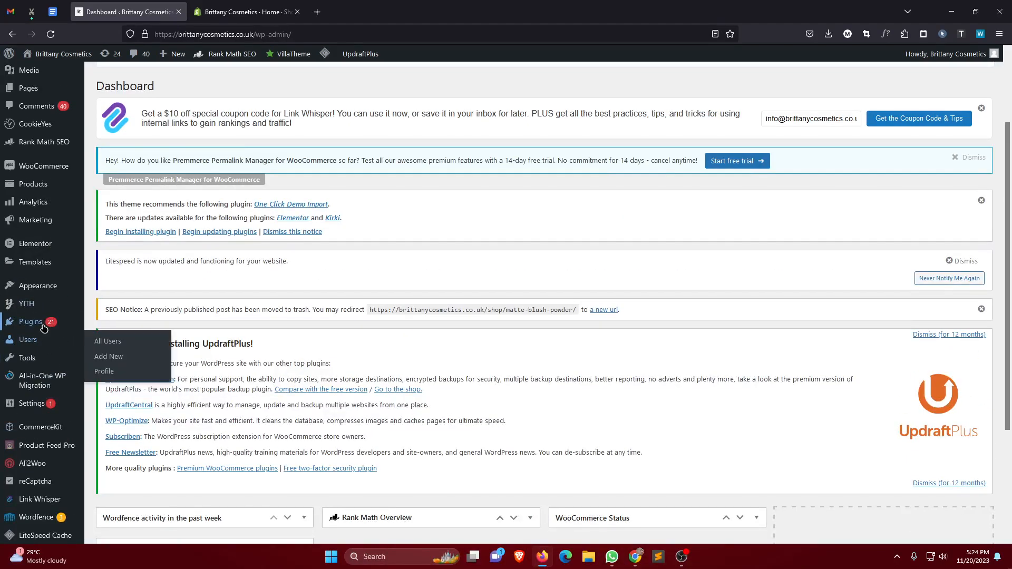
left_click(110, 338)
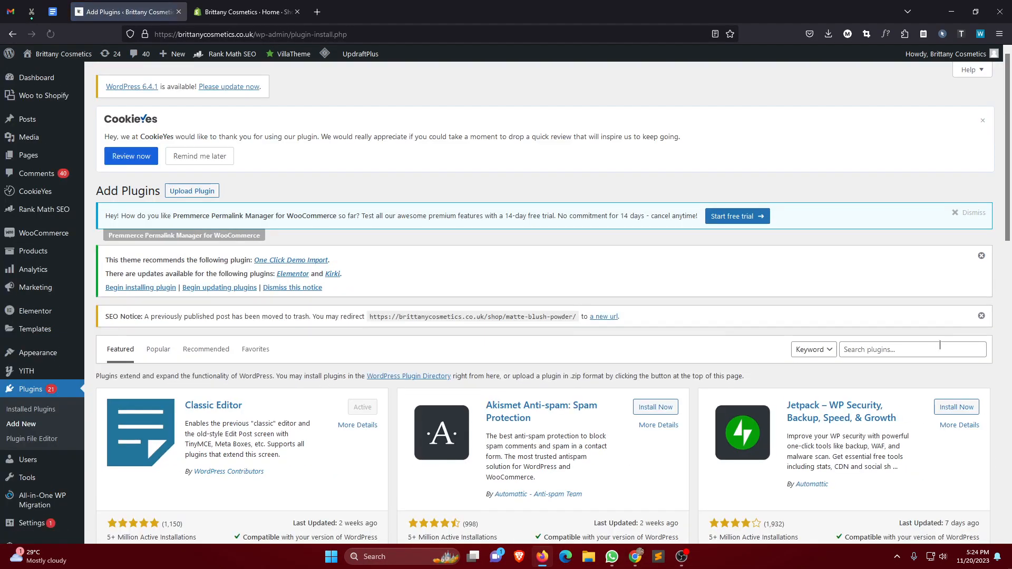
Step: Search the plugin directory for "wp import export lite" and activate the WP Import Export Lite plugin
left_click(888, 352)
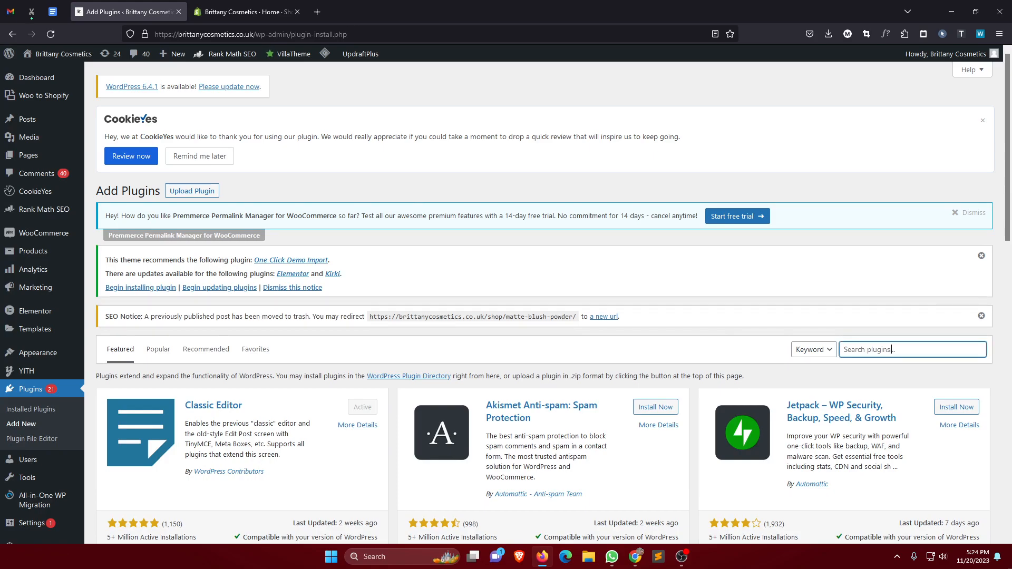
left_click(890, 352)
type("wp ")
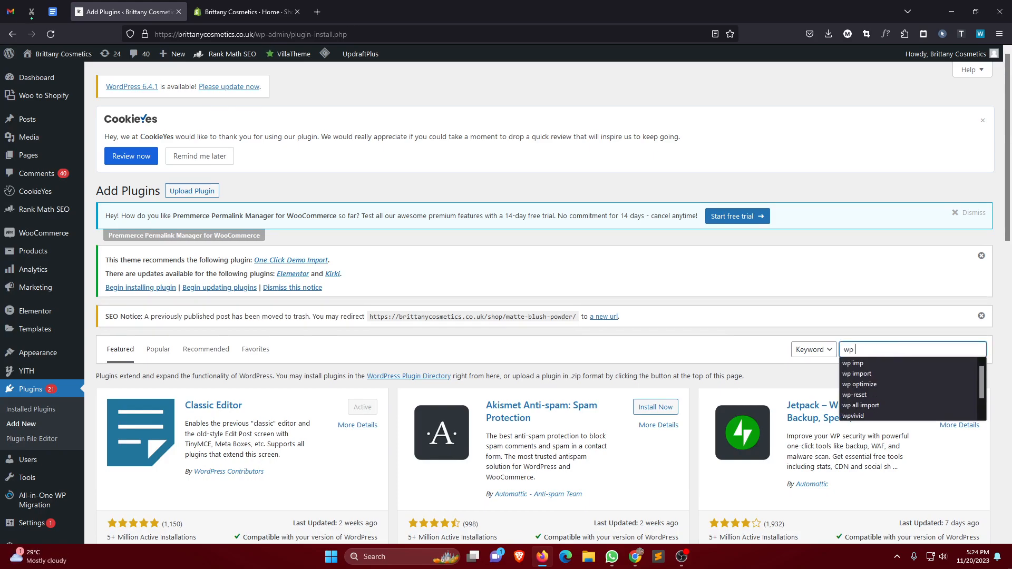
type("import export lite")
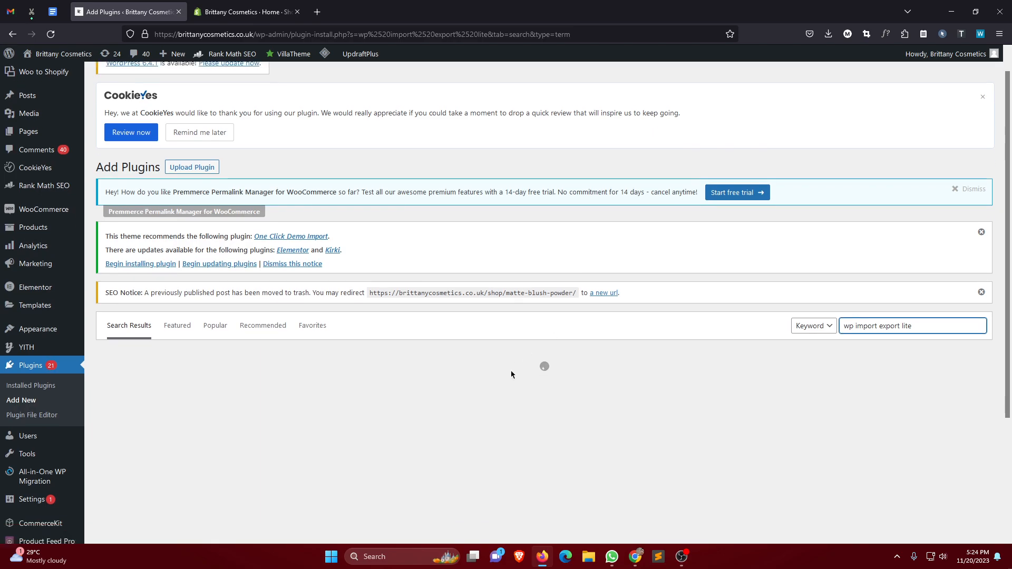
scroll(490, 388, "down", 3)
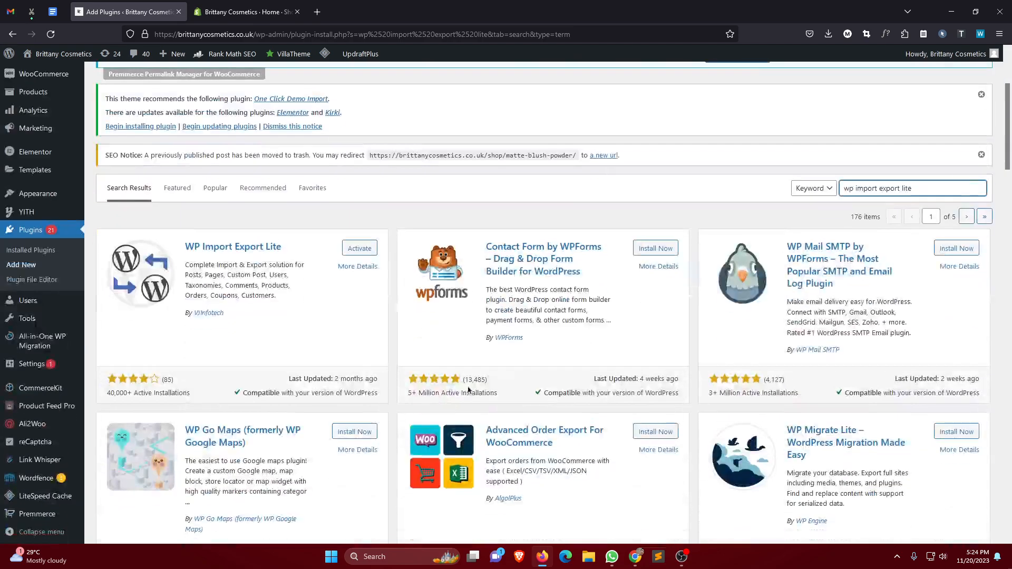
scroll(337, 221, "down", 2)
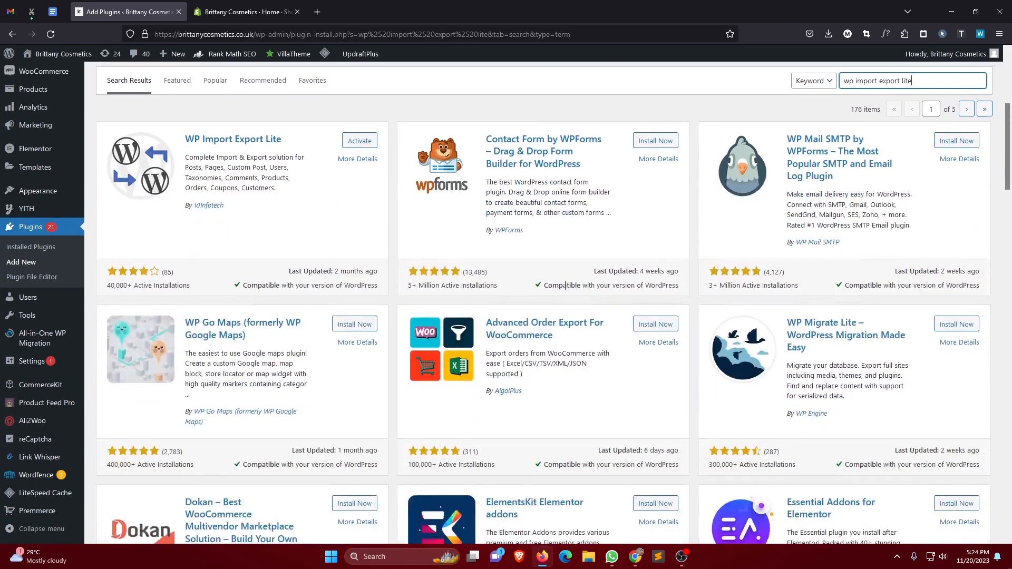
left_click(360, 142)
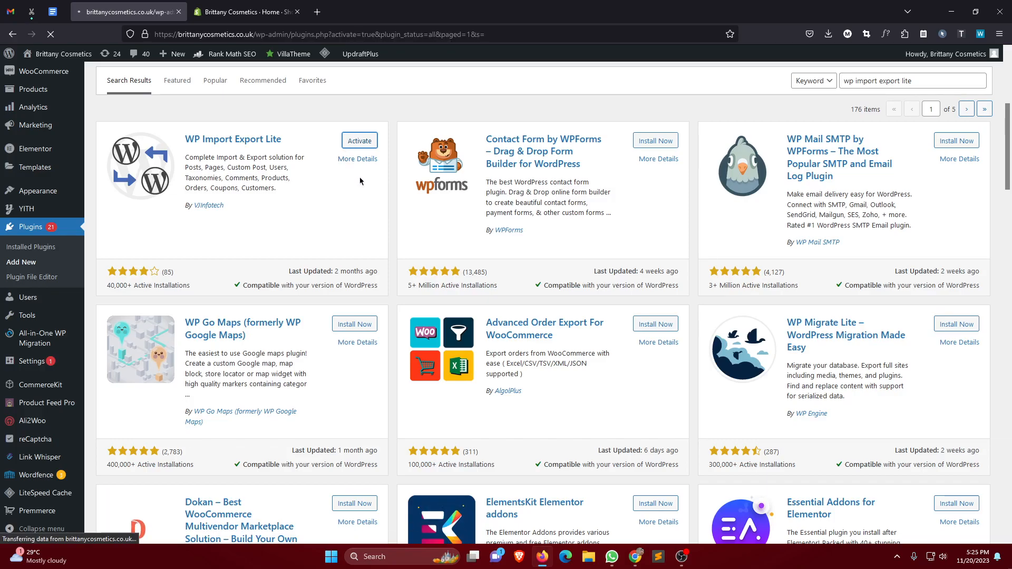
Step: Look through the installed plugins list for the WP Import Export Lite entry
scroll(358, 177, "down", 15)
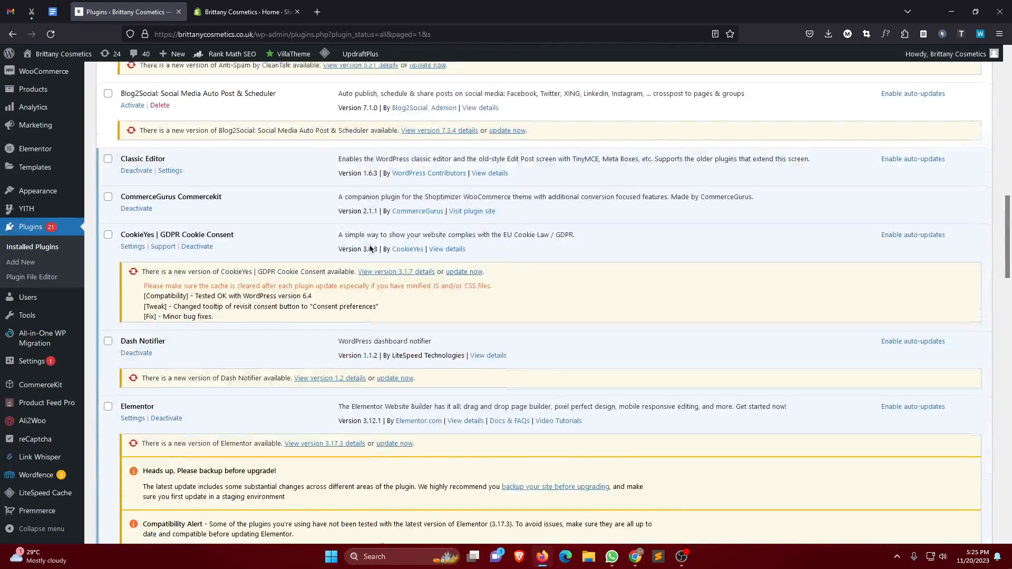
scroll(359, 243, "up", 5)
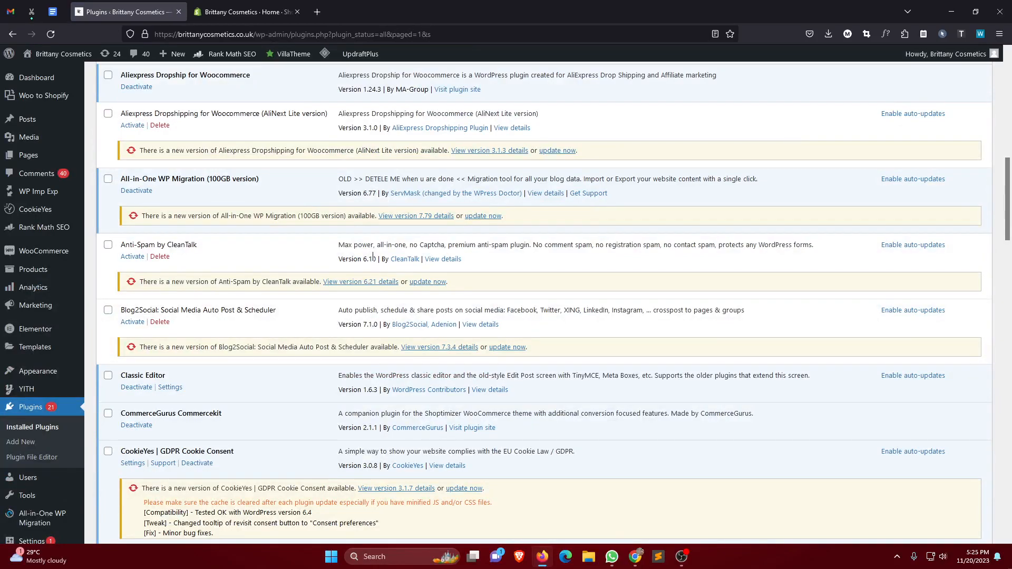
scroll(373, 257, "up", 3)
scroll(250, 271, "down", 11)
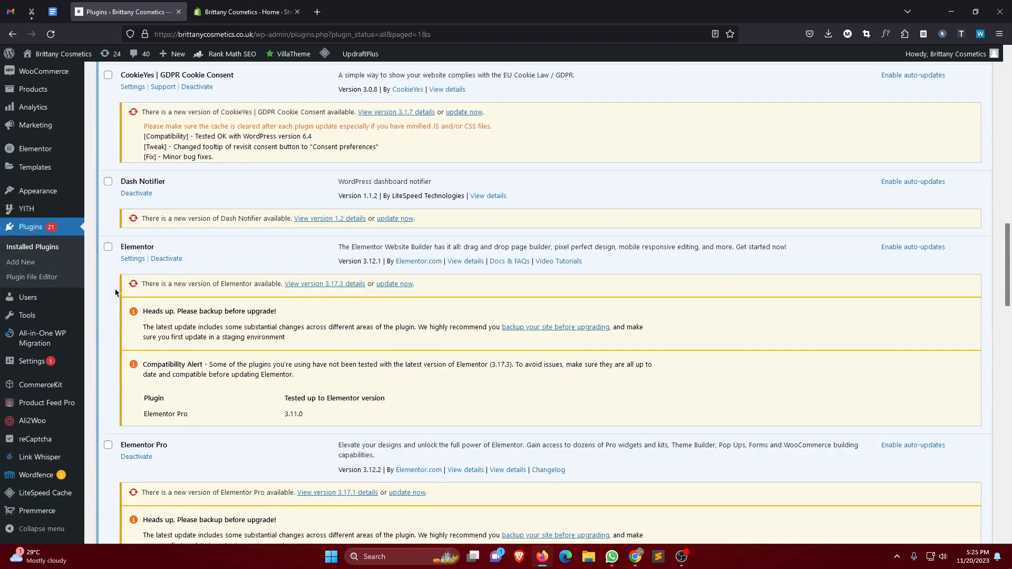
scroll(117, 292, "down", 20)
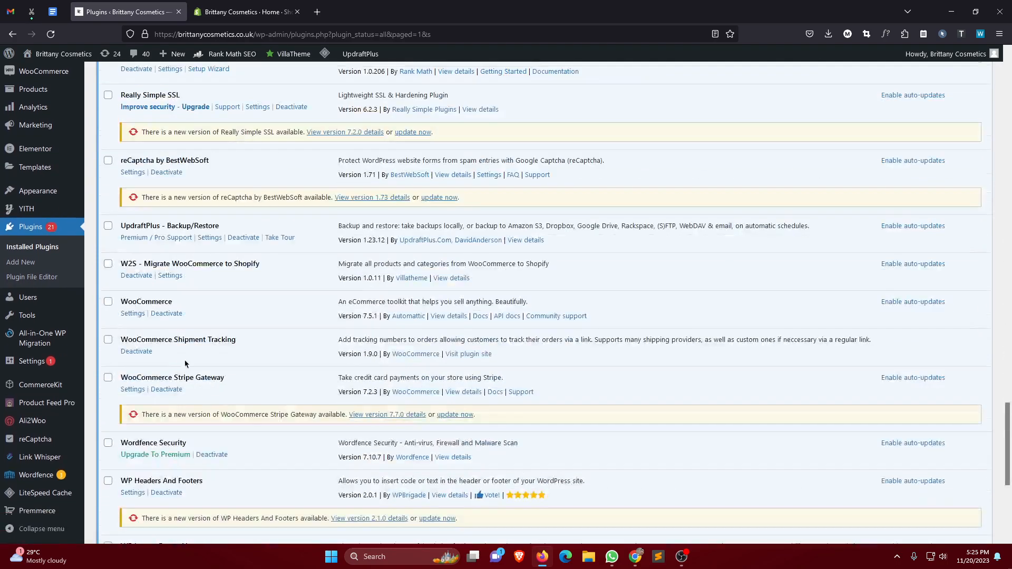
scroll(180, 377, "down", 2)
scroll(199, 380, "down", 1)
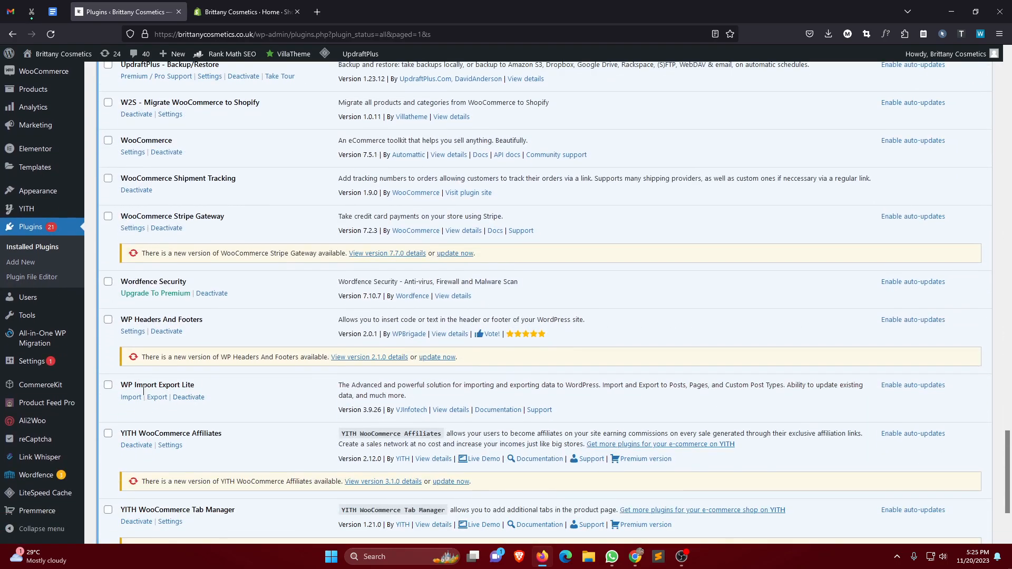
left_click_drag(122, 384, 227, 383)
Step: Start a new export in WP Import Export Lite with Post as the export type
left_click(227, 383)
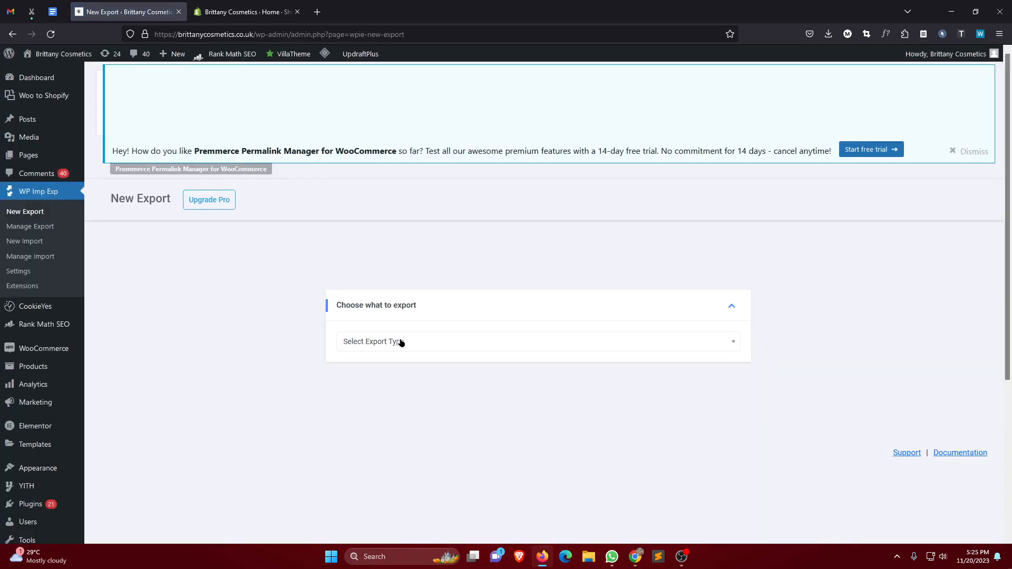
left_click(400, 343)
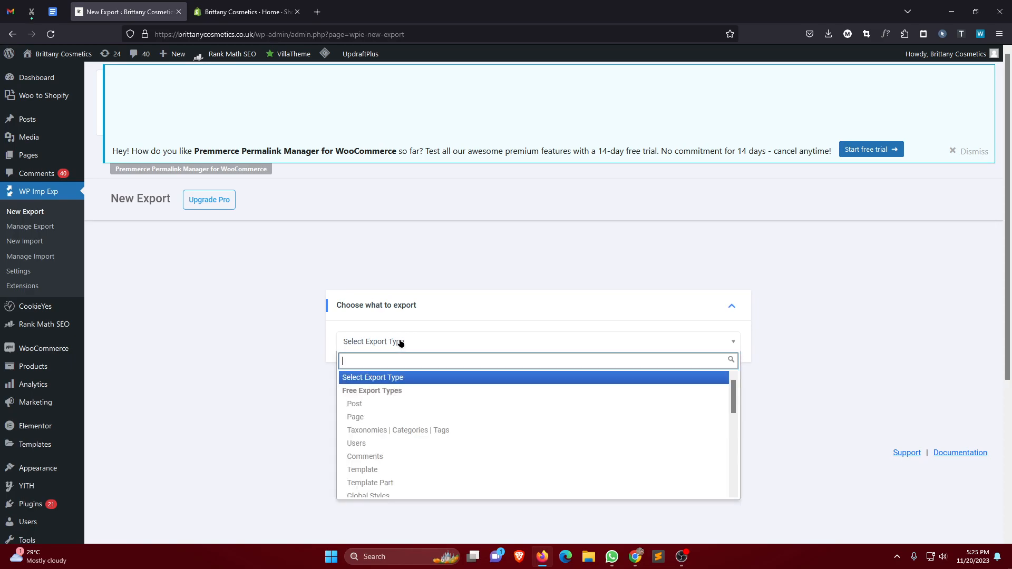
left_click(384, 404)
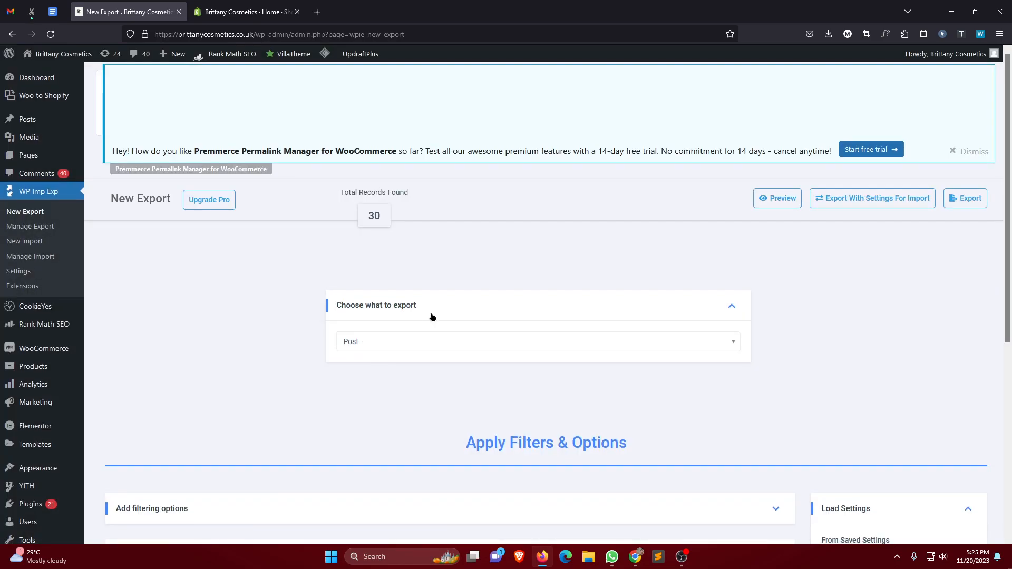
Step: In the advanced export options, set the file type to CSV and the export file name to Blog_posts
scroll(414, 322, "down", 4)
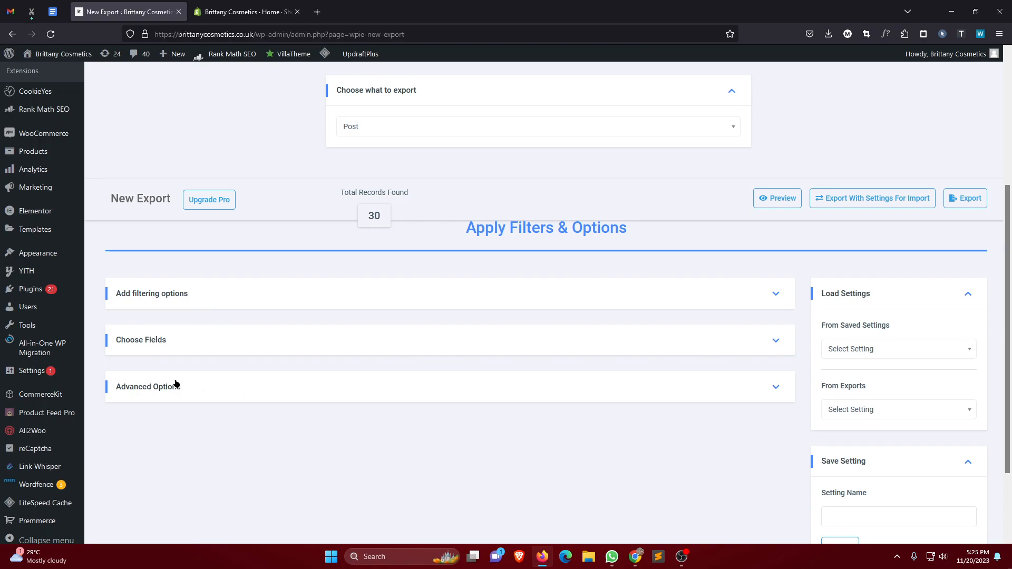
left_click(291, 385)
scroll(232, 395, "down", 1)
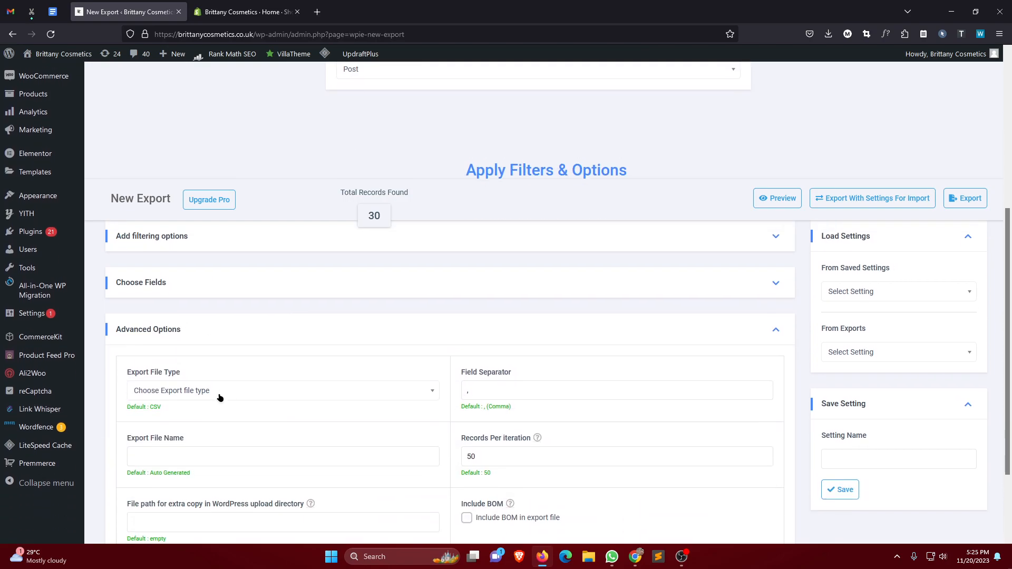
left_click(228, 394)
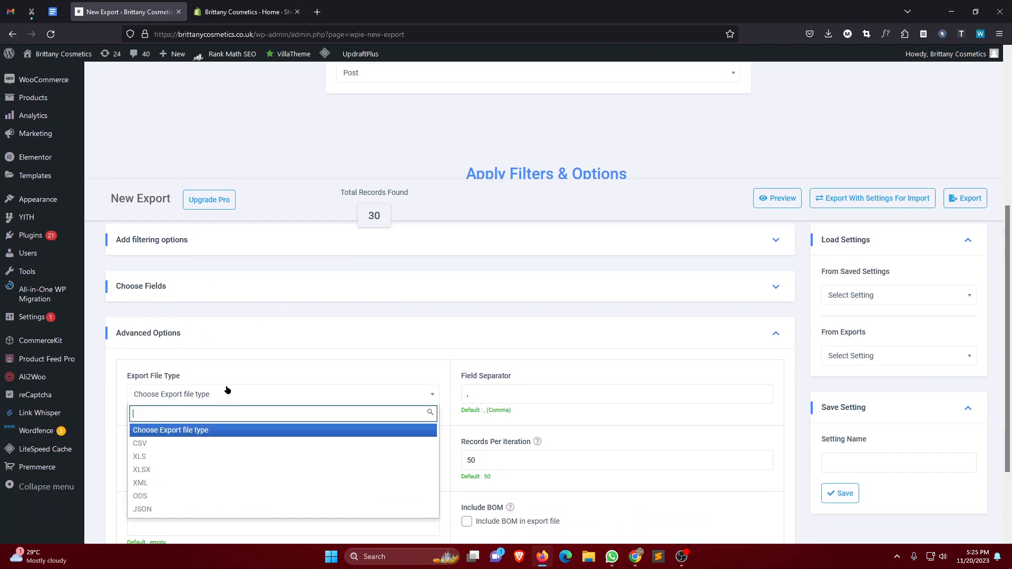
left_click(165, 445)
scroll(210, 385, "down", 1)
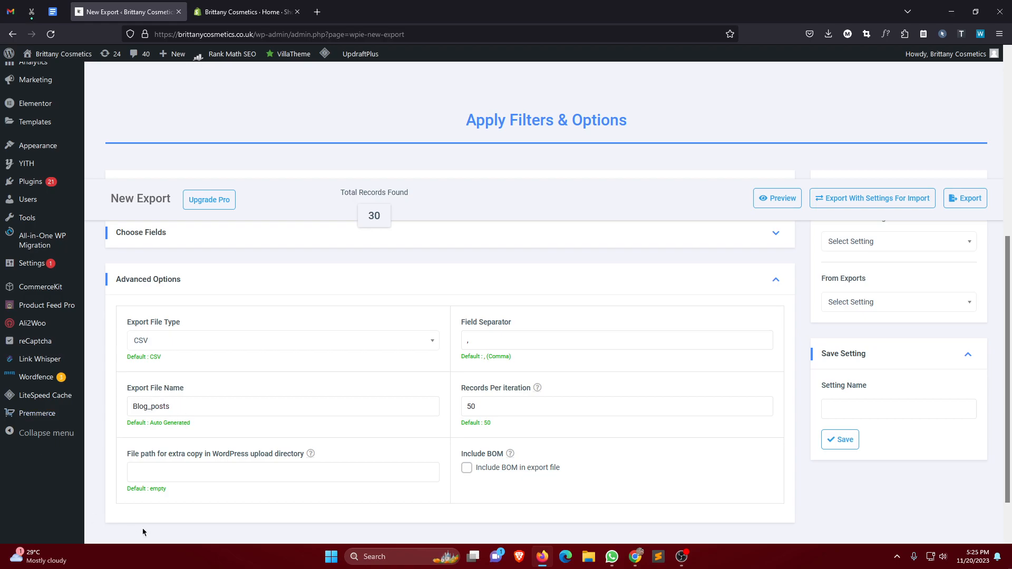
Step: Run the export of the blog posts and download the resulting CSV file
scroll(565, 413, "up", 4)
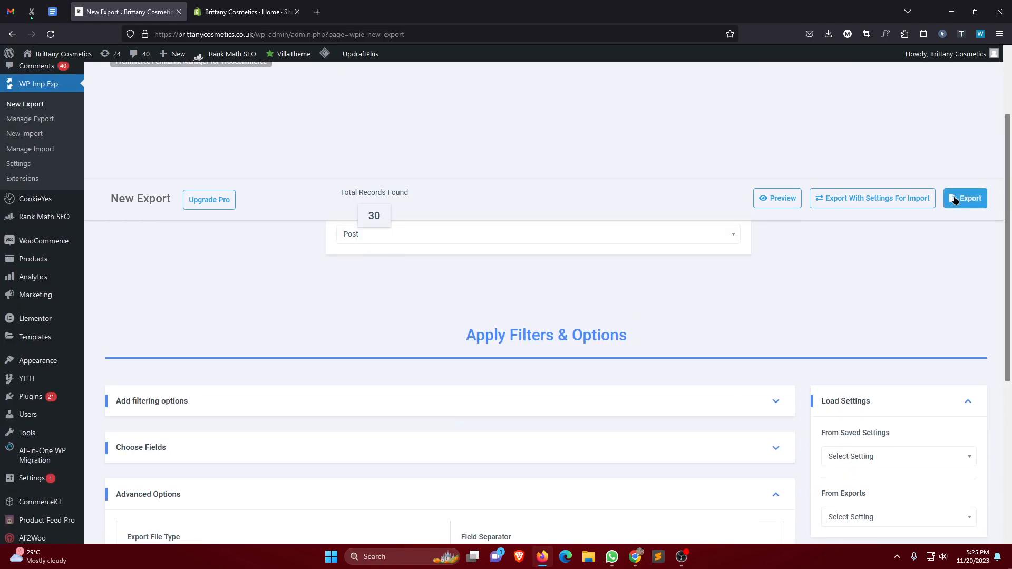
left_click(957, 203)
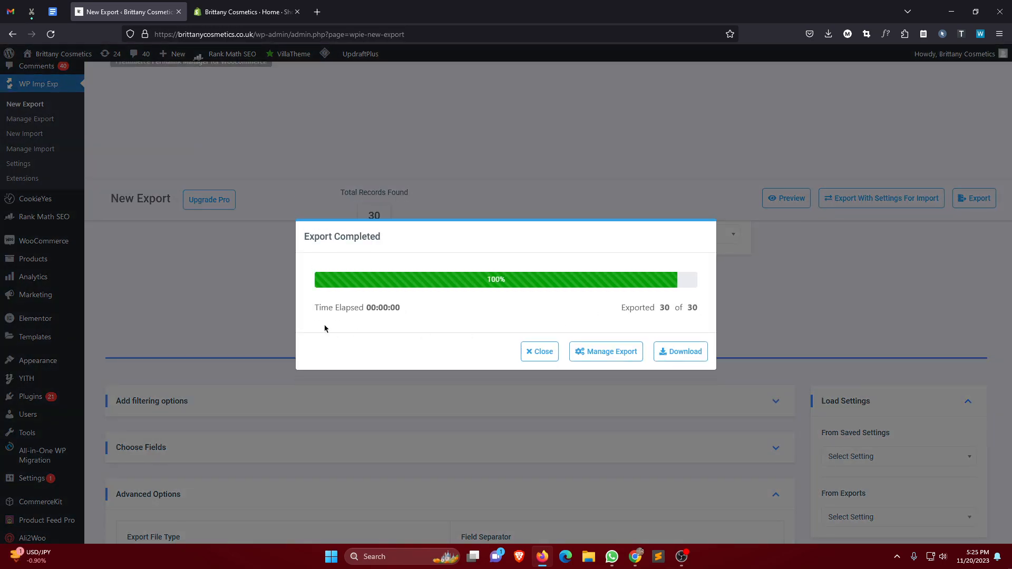
left_click(674, 353)
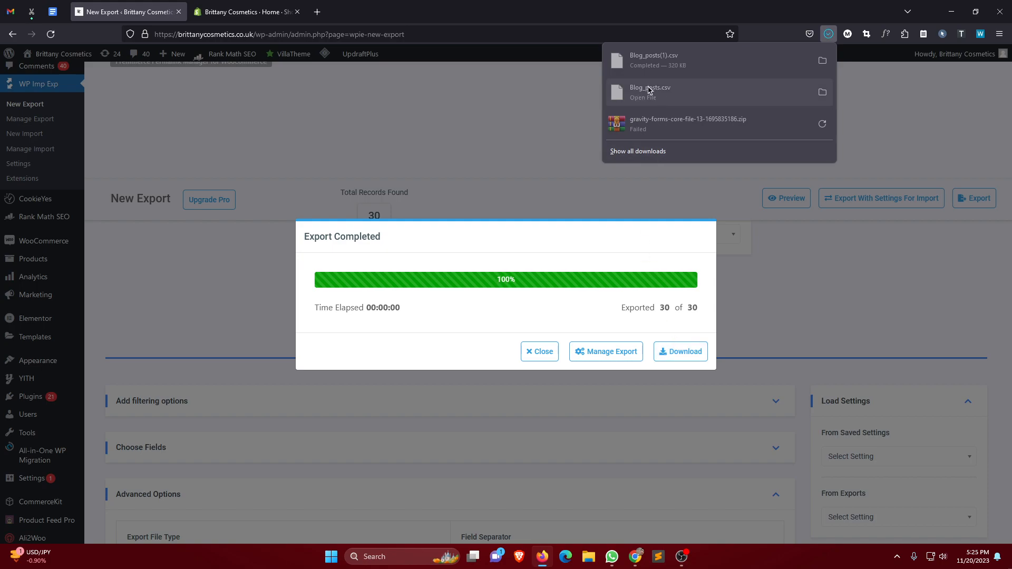
Step: Switch to the Shopify admin and open the Shopify App Store from the add apps option
left_click(253, 13)
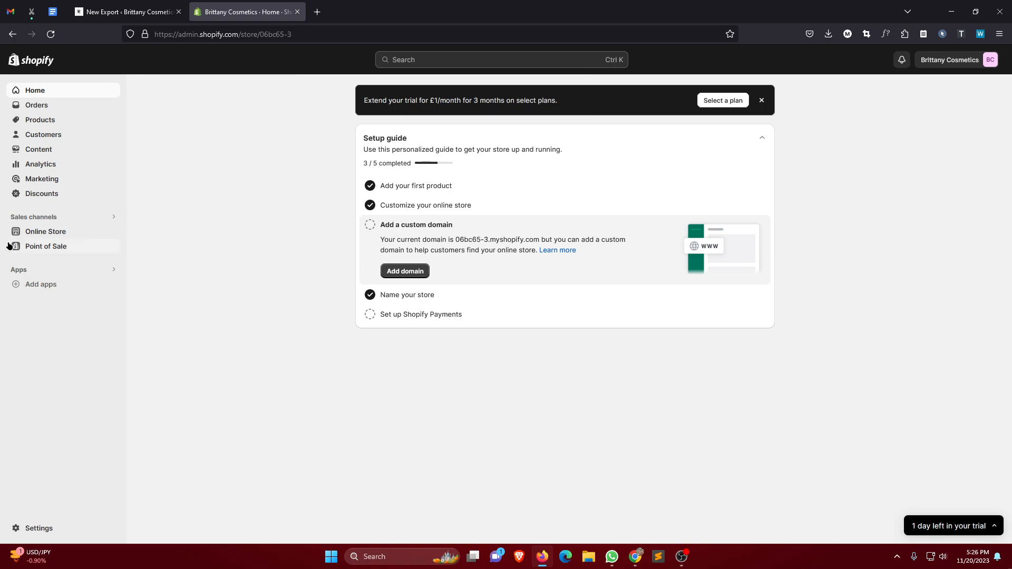
left_click(38, 285)
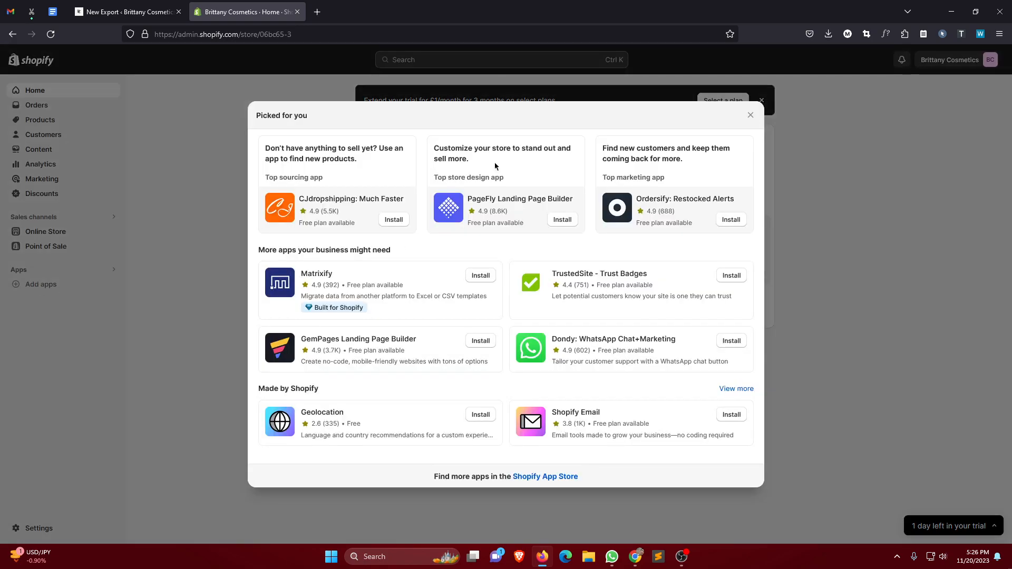
left_click(545, 477)
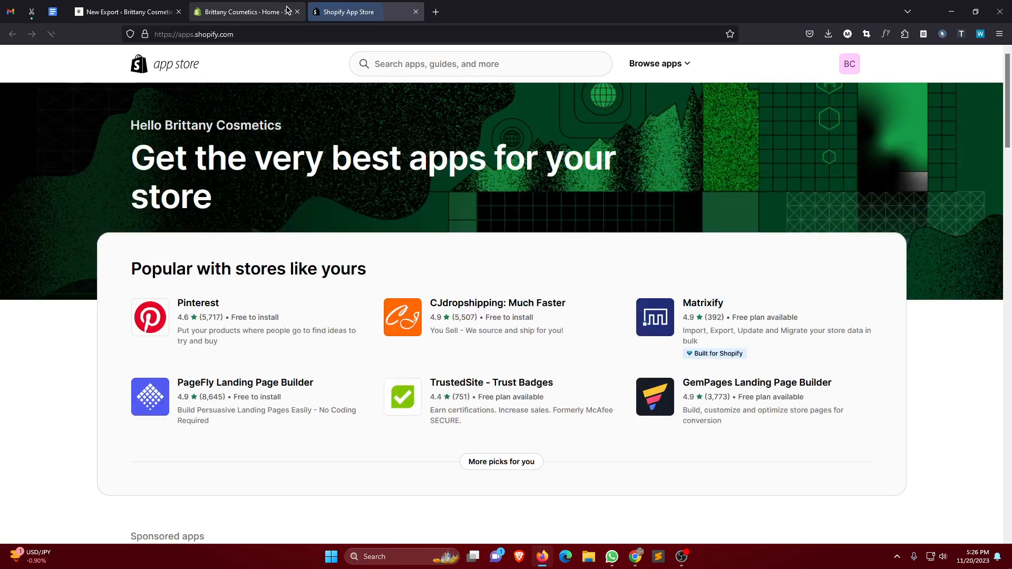
Step: Search the app store for "magefan" and install the Magefan Blog app on the store
left_click(423, 63)
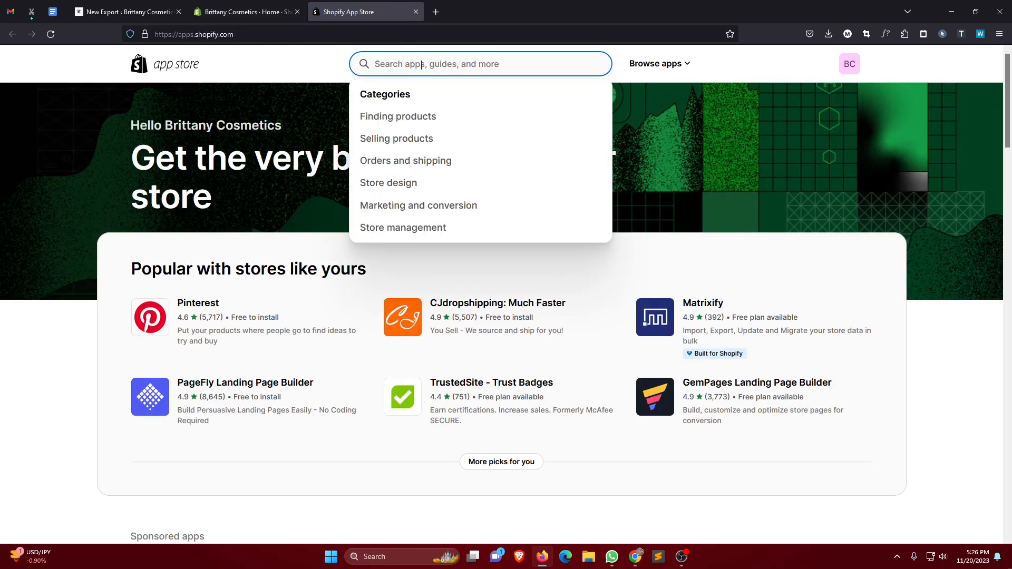
type("magefan")
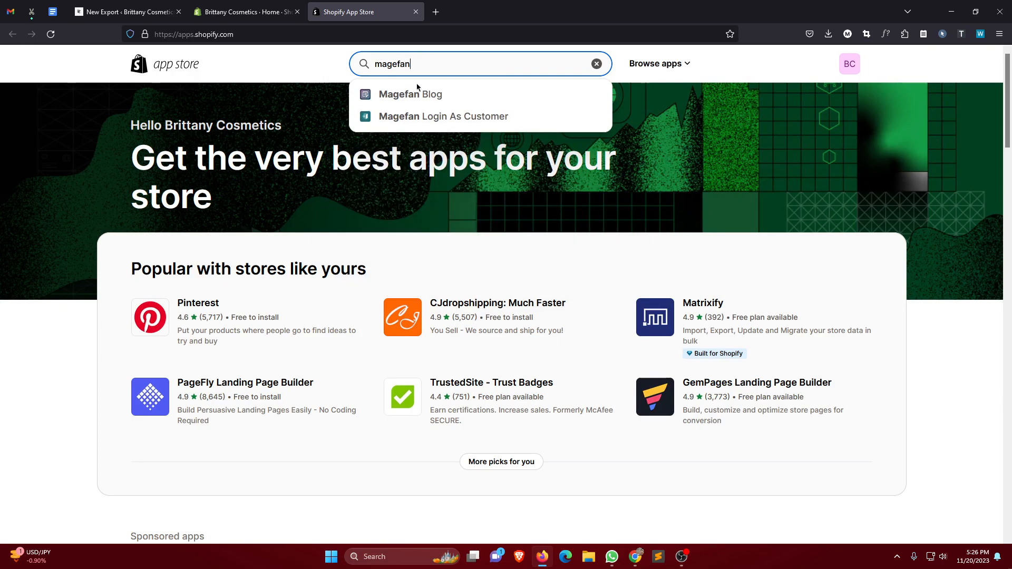
left_click(430, 98)
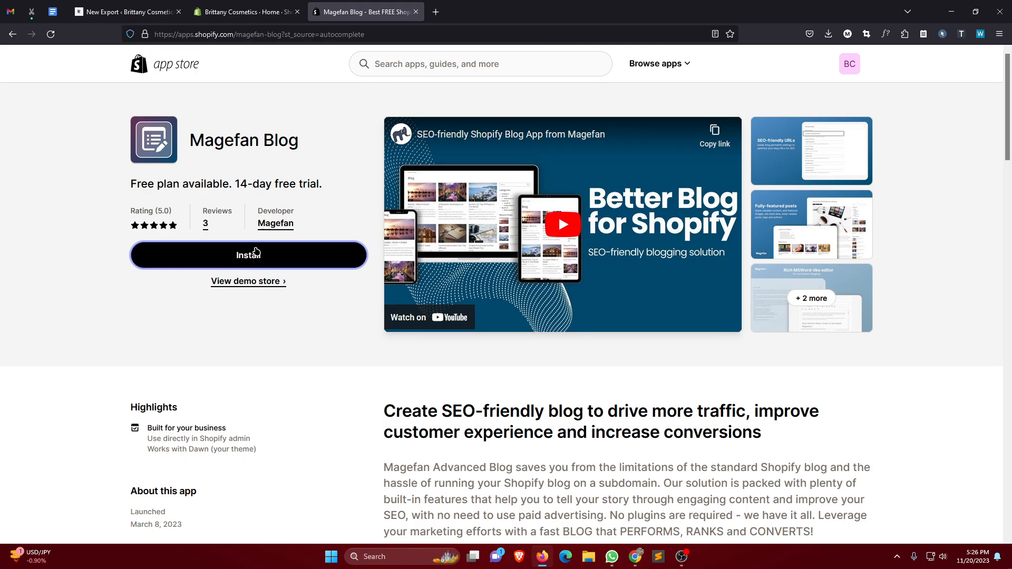
left_click(247, 255)
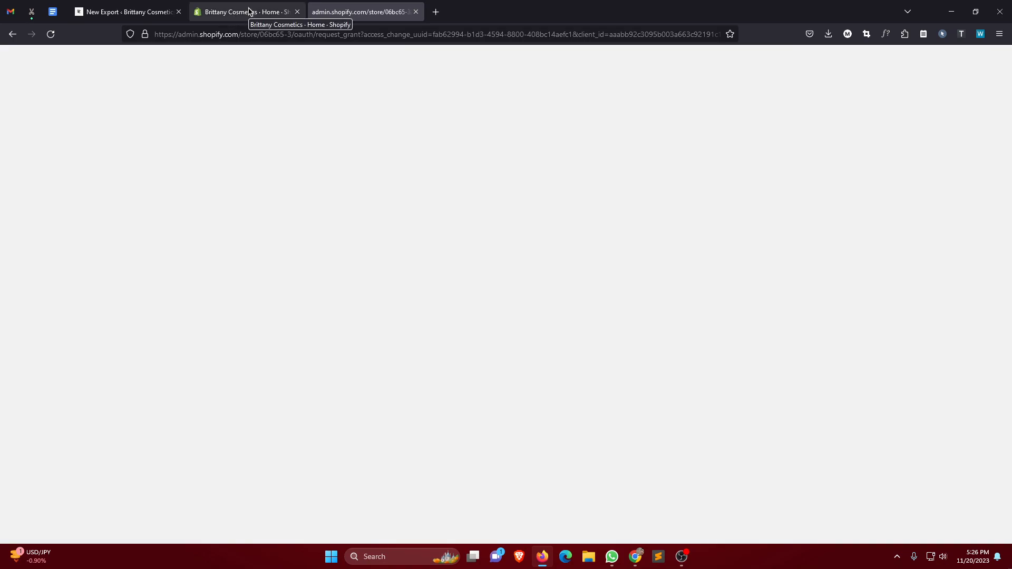
left_click(735, 96)
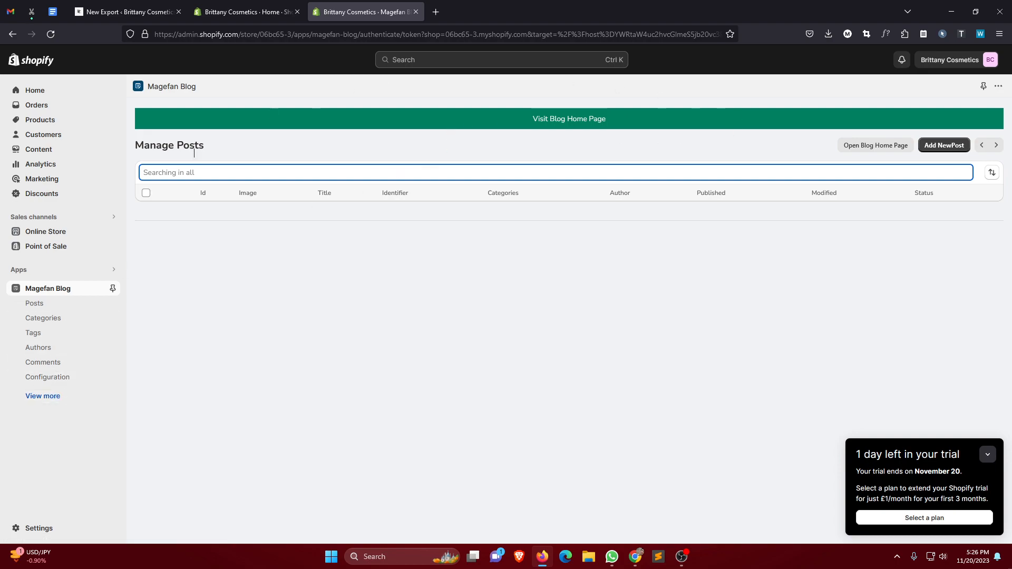
Step: Open the Magefan Blog import page and start an import from a CSV/XML file
left_click(47, 396)
left_click(46, 407)
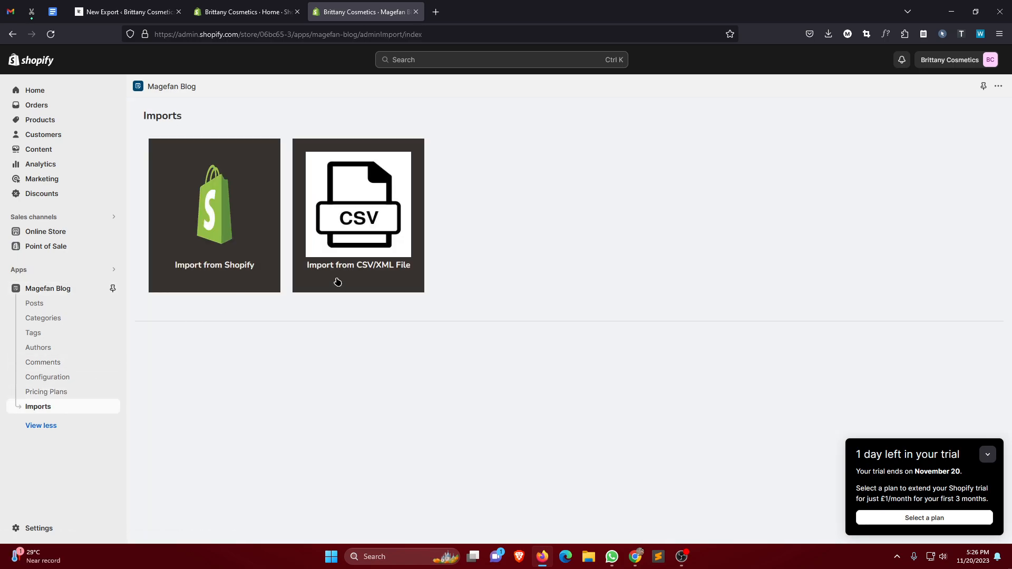
left_click(359, 224)
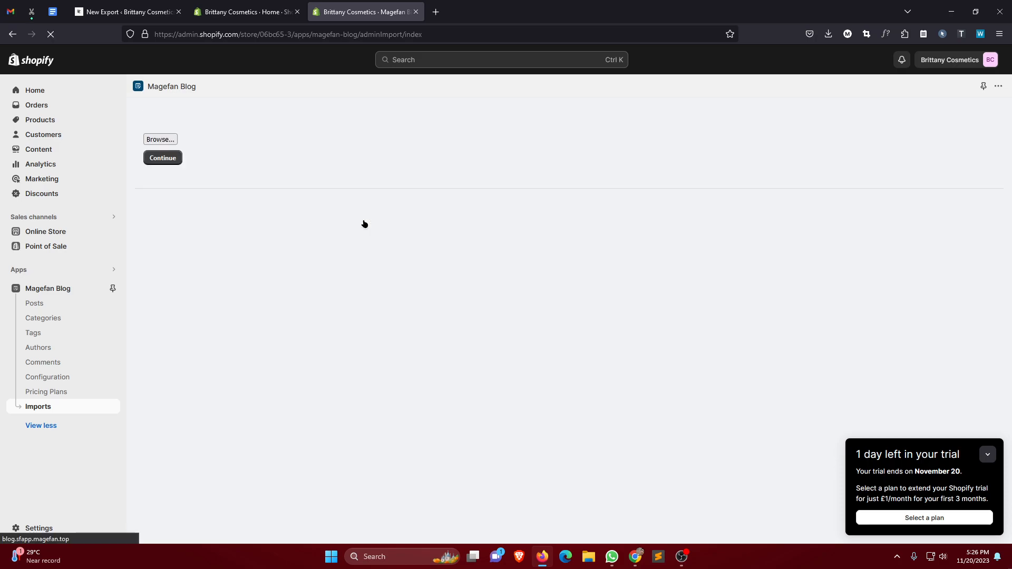
Step: Choose Blog_posts(1).csv from the Downloads folder as the import file and continue to the column association
left_click(166, 142)
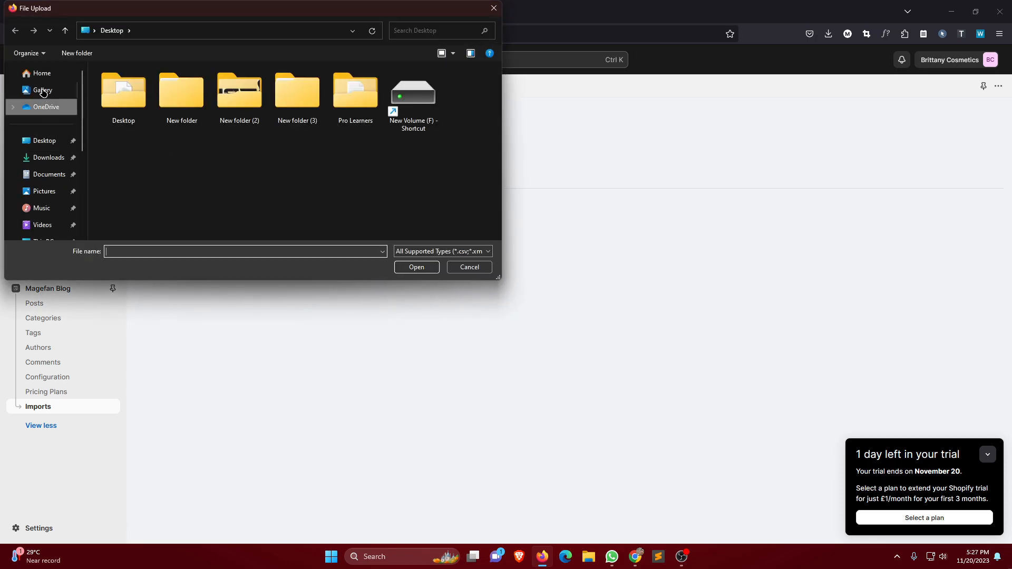
left_click(58, 158)
left_click(173, 177)
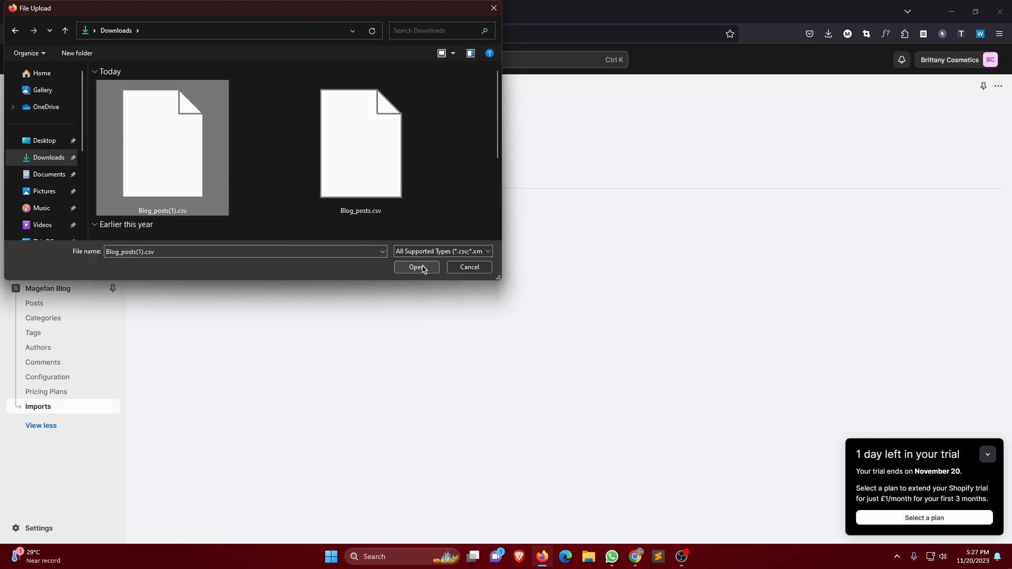
left_click(414, 267)
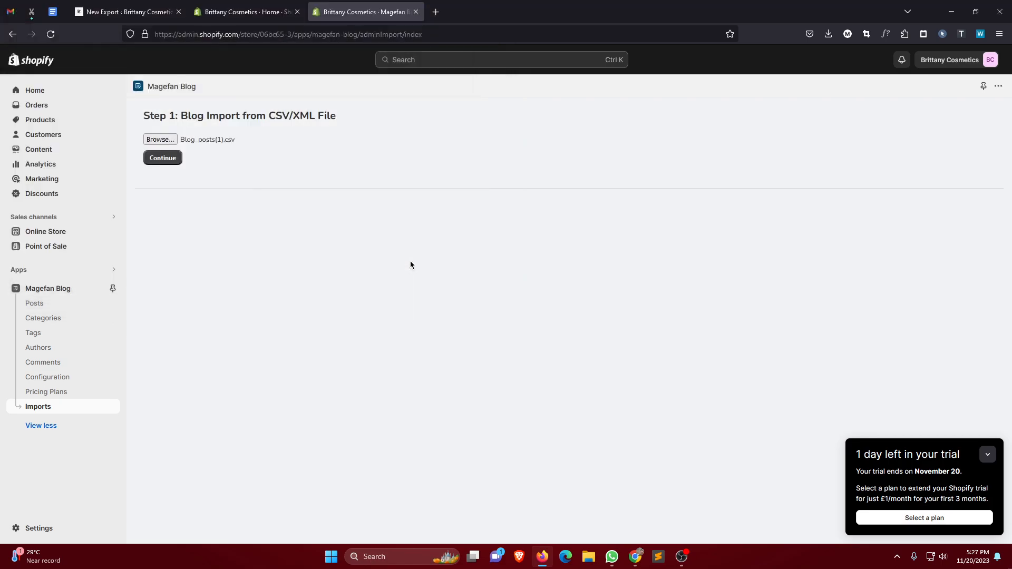
left_click(163, 158)
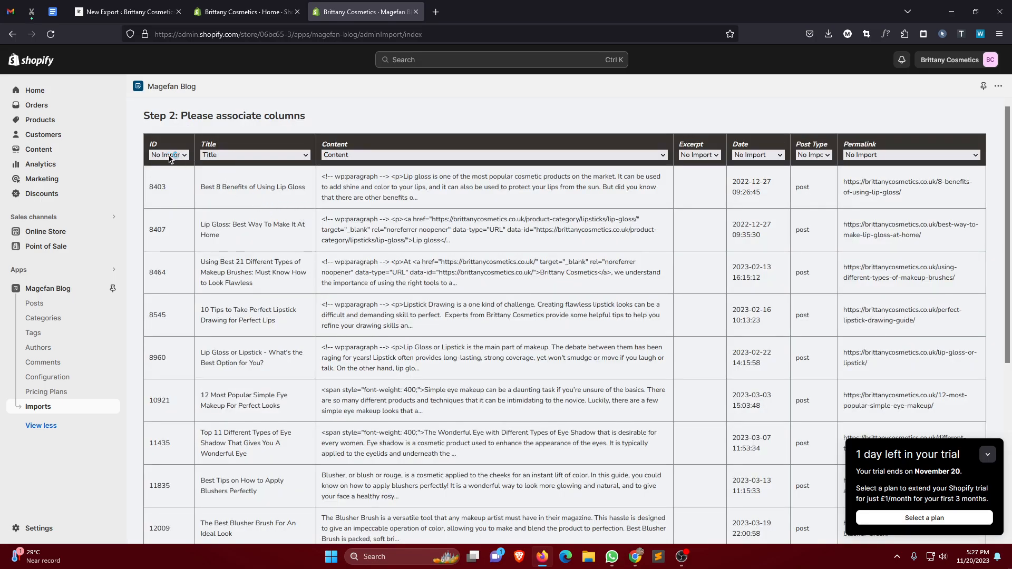
Step: Associate the file's Content column with the Content field and run the import of the blog posts
left_click(384, 156)
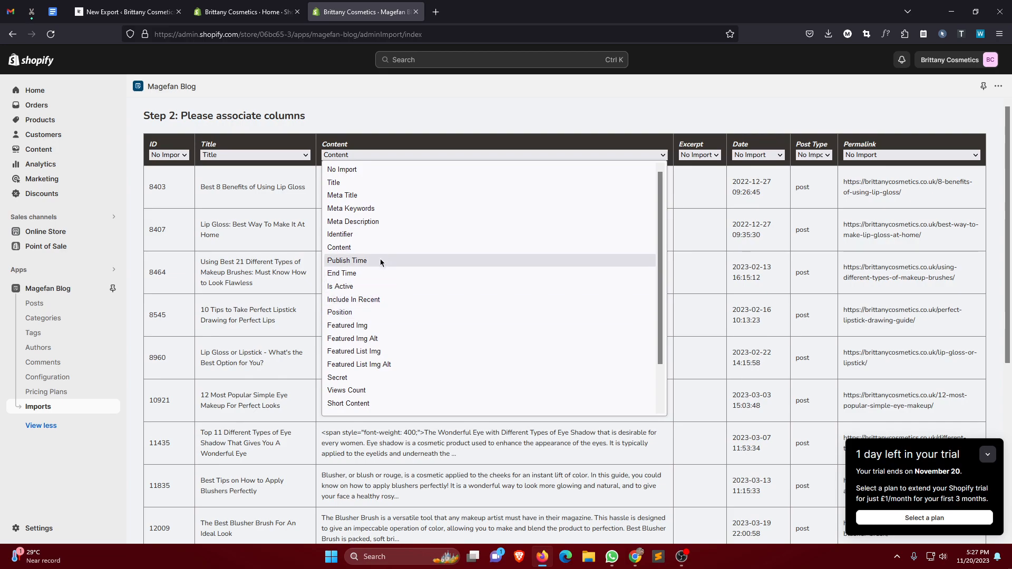
left_click(369, 247)
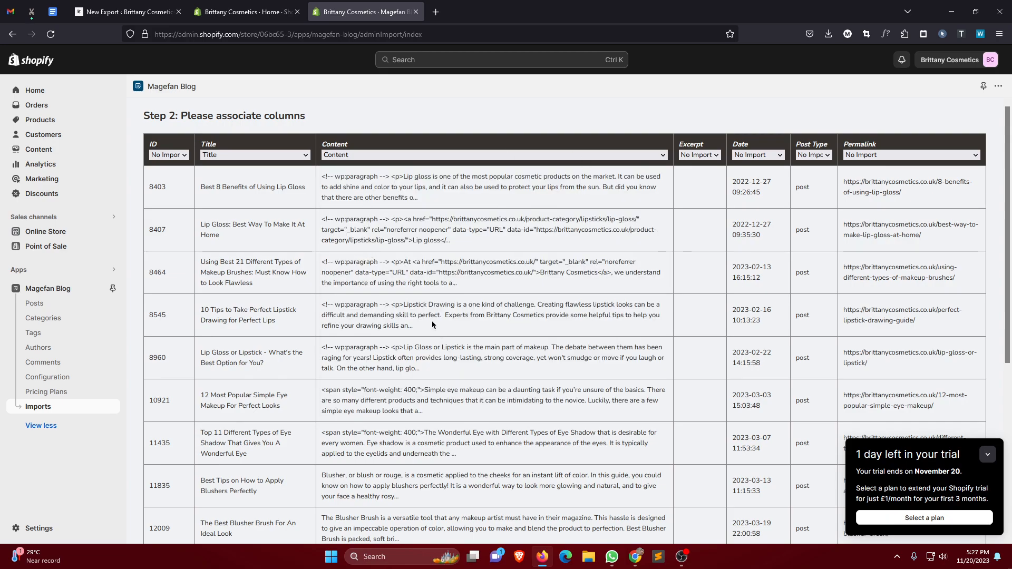
scroll(338, 322, "down", 5)
left_click(160, 501)
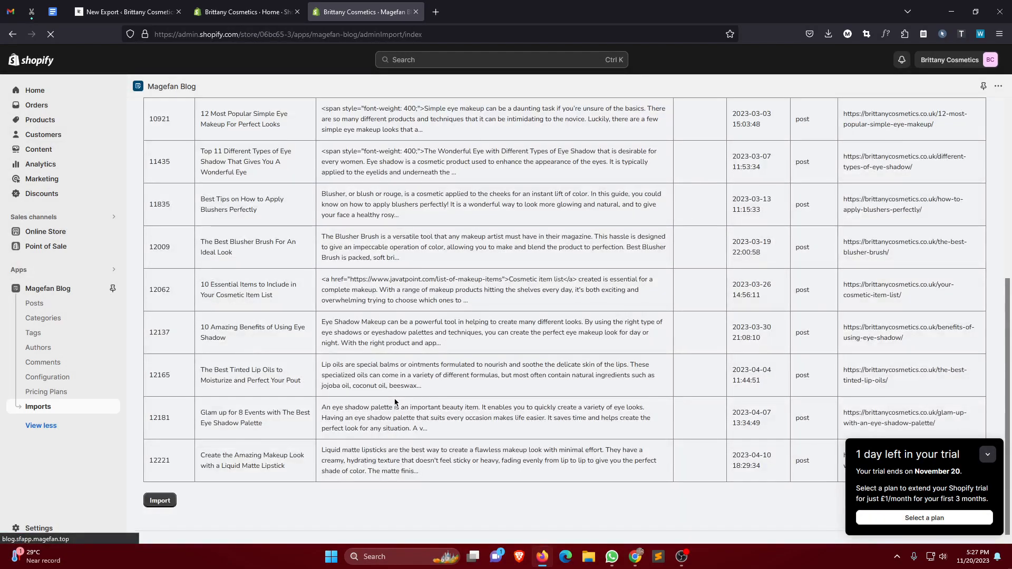
Step: Look through the imported blog posts in the Manage Posts list
scroll(535, 382, "down", 10)
scroll(276, 373, "up", 10)
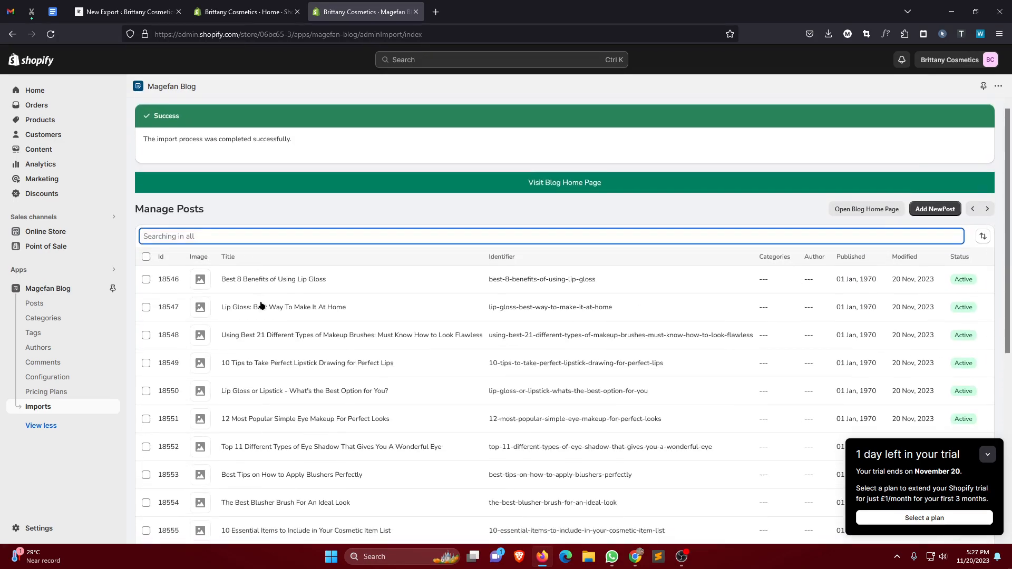
scroll(261, 298, "down", 5)
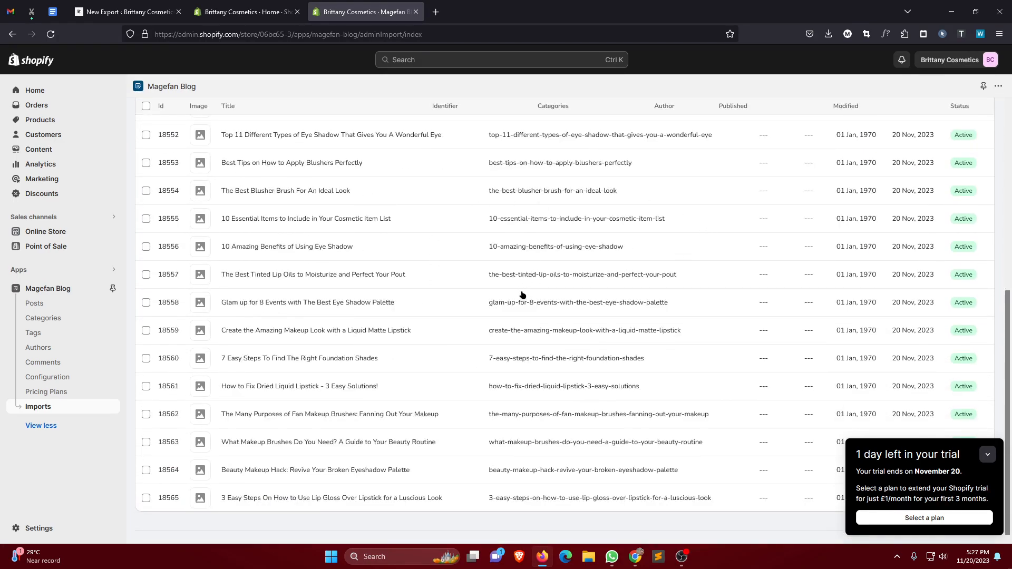
scroll(522, 295, "up", 5)
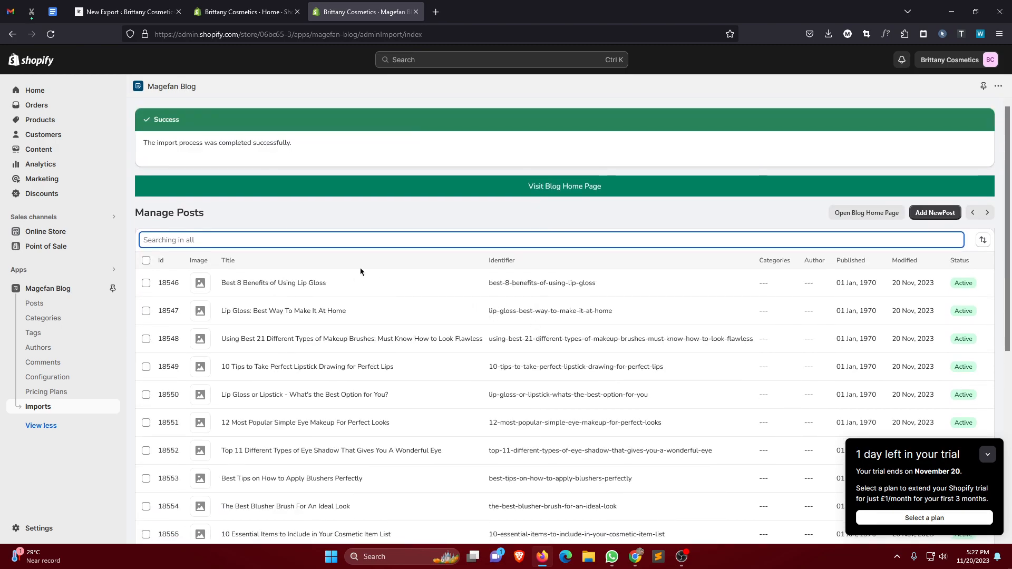
left_click(681, 557)
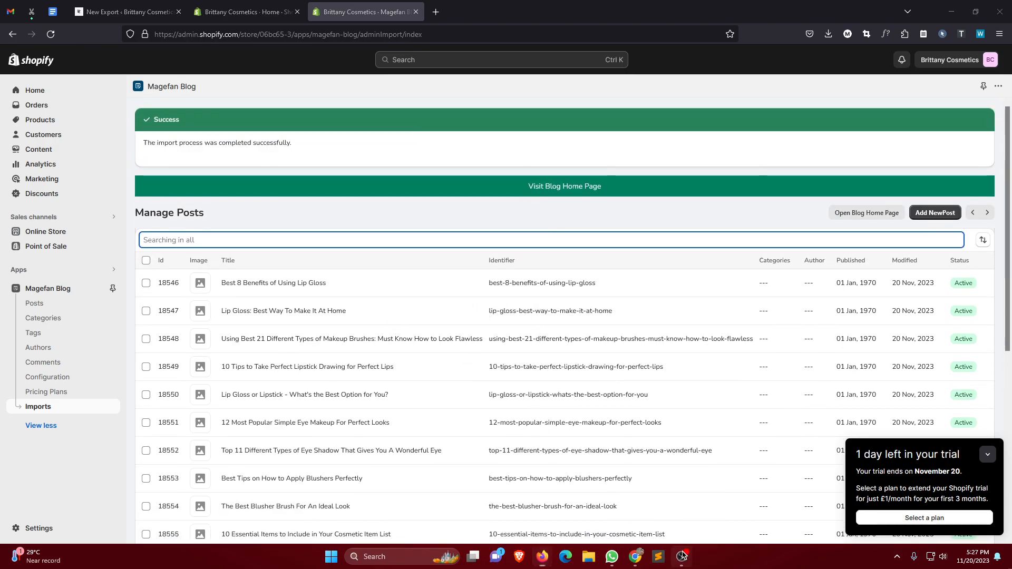